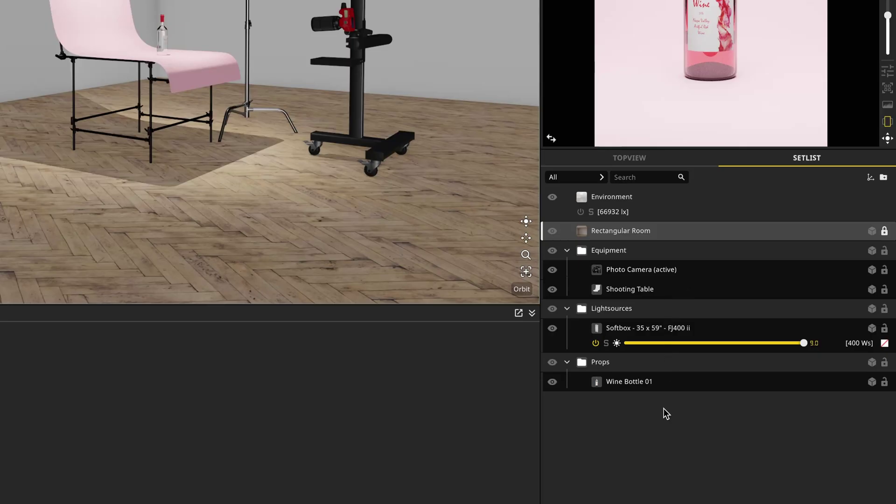
{"action": "left_click", "coordinate": [699, 413]}
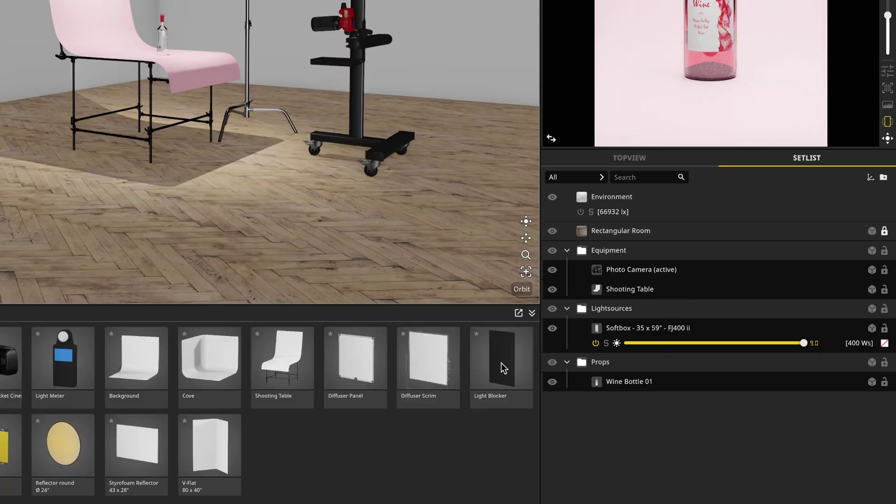
{"action": "left_click_drag", "start_coordinate": [502, 362], "coordinate": [5, 234]}
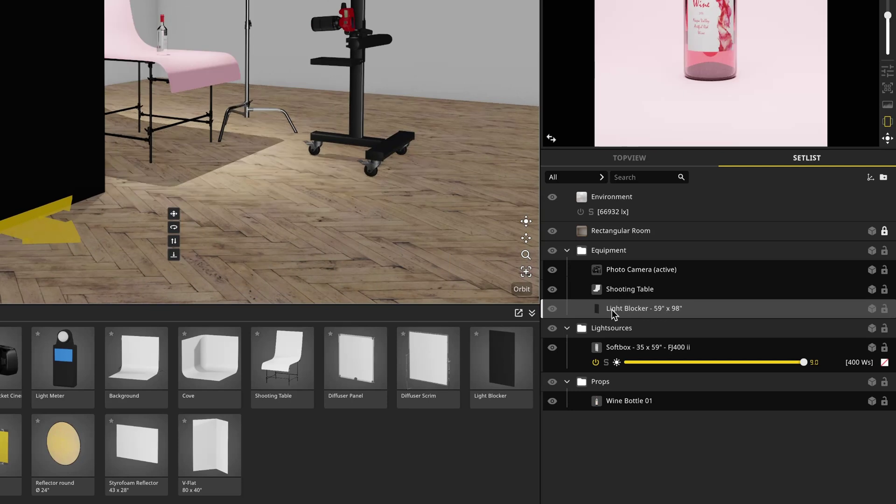
{"action": "key", "text": "Delete"}
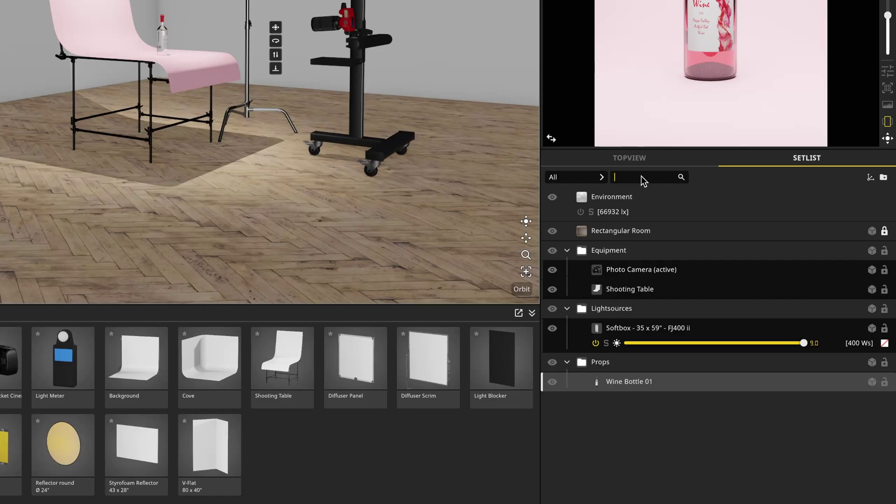
{"action": "type", "text": "bottle"}
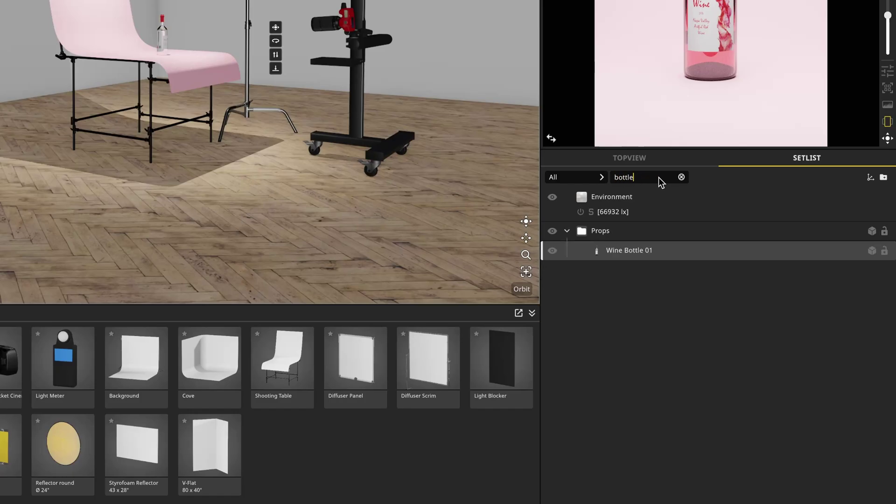
{"action": "key", "text": "Escape"}
{"action": "left_click", "coordinate": [602, 177]}
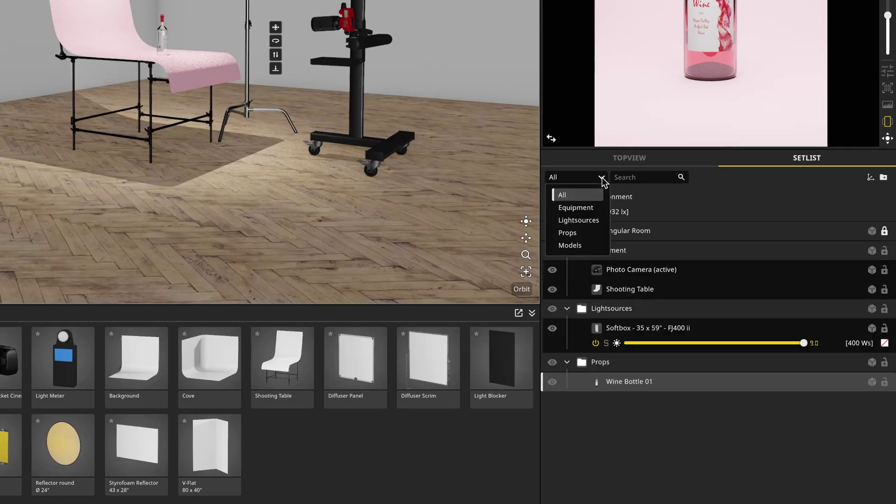
{"action": "left_click", "coordinate": [592, 207]}
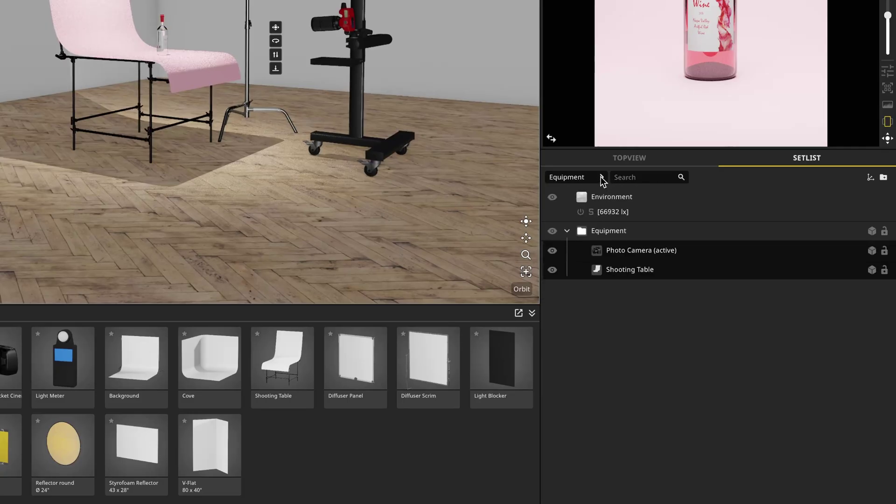
{"action": "left_click", "coordinate": [602, 178]}
{"action": "left_click", "coordinate": [592, 219]}
{"action": "left_click", "coordinate": [602, 178]}
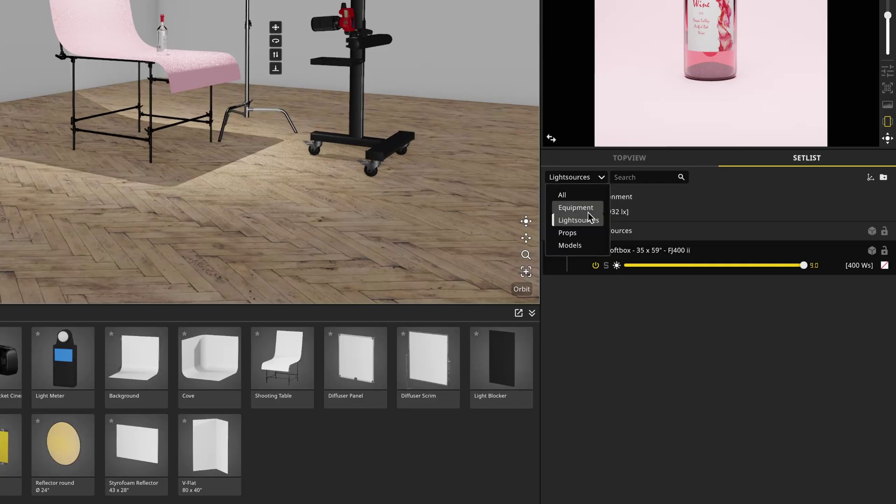
{"action": "left_click", "coordinate": [592, 233]}
{"action": "left_click", "coordinate": [601, 177]}
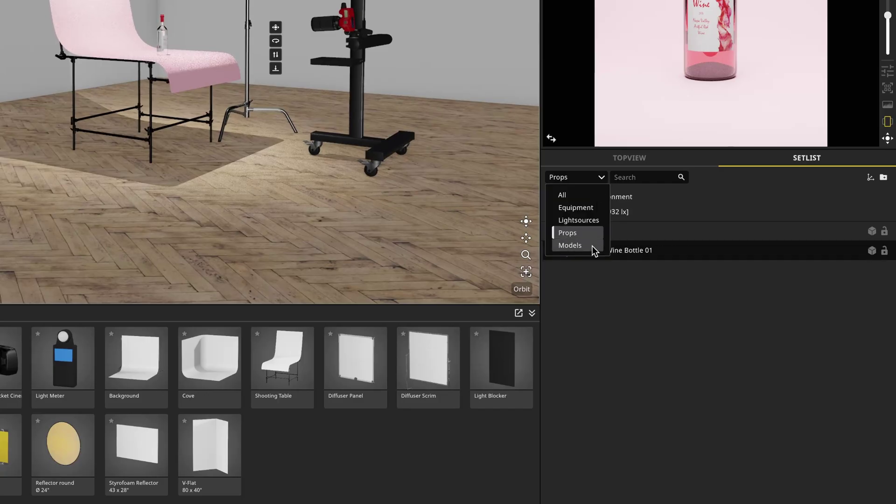
{"action": "left_click", "coordinate": [593, 246]}
{"action": "left_click", "coordinate": [603, 178]}
{"action": "left_click", "coordinate": [598, 192]}
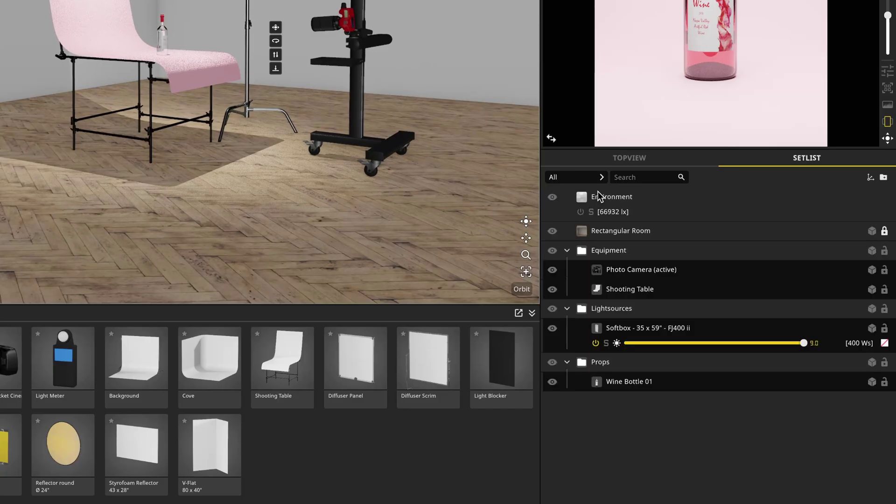
{"action": "left_click", "coordinate": [648, 319]}
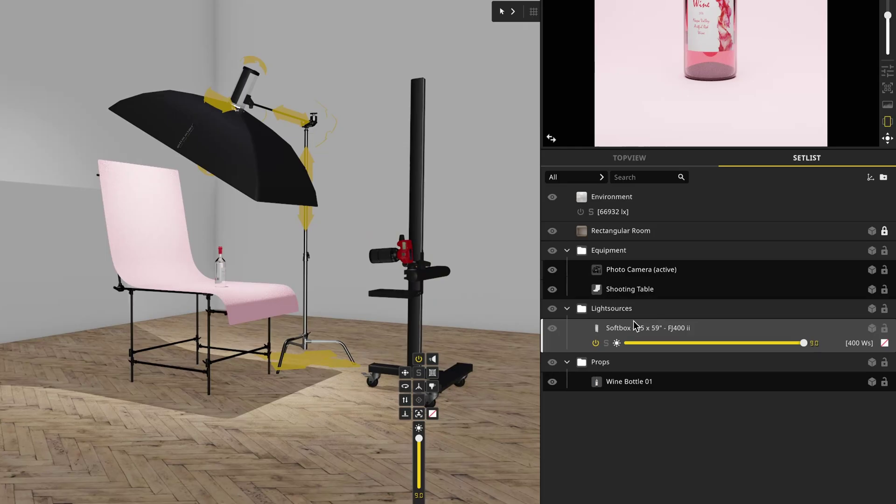
{"action": "left_click", "coordinate": [553, 330]}
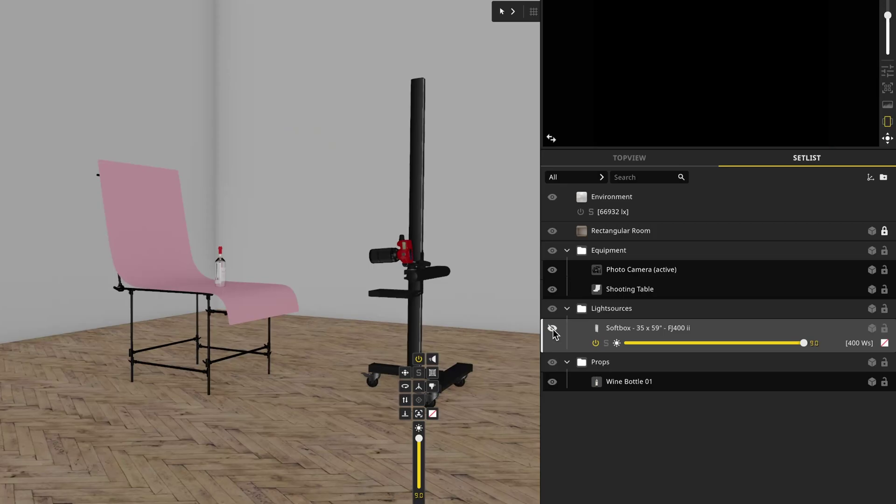
{"action": "left_click", "coordinate": [553, 330]}
{"action": "left_click", "coordinate": [554, 330]}
{"action": "left_click", "coordinate": [554, 331]}
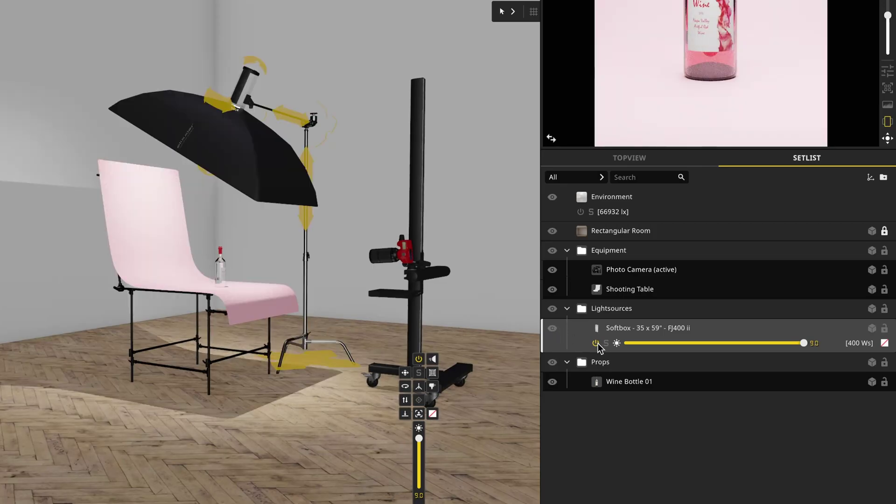
{"action": "left_click", "coordinate": [598, 344]}
{"action": "left_click", "coordinate": [598, 344]}
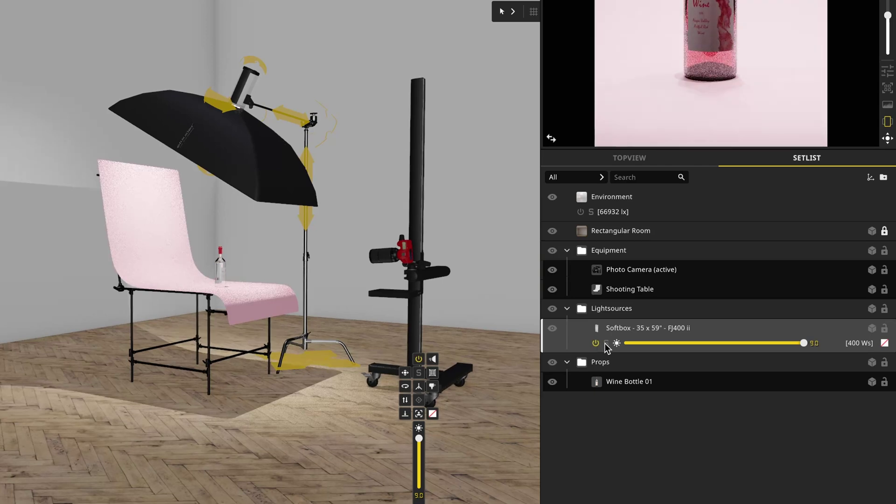
{"action": "left_click", "coordinate": [606, 343]}
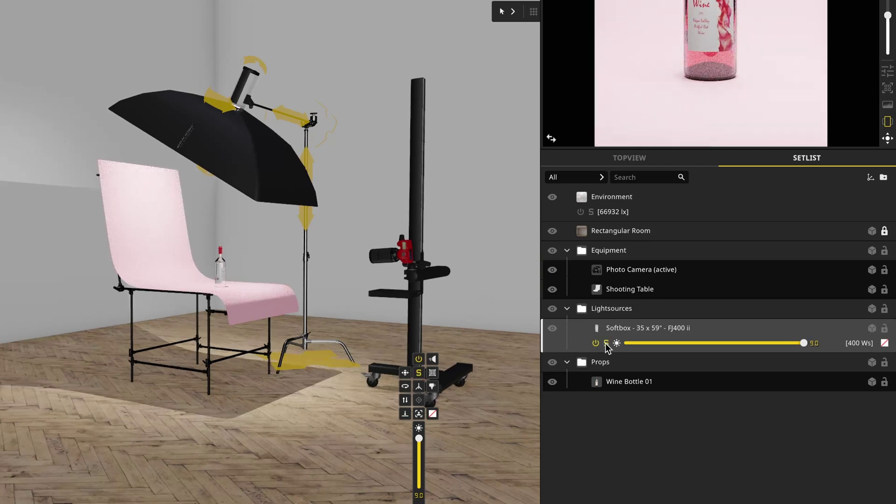
{"action": "left_click", "coordinate": [606, 343]}
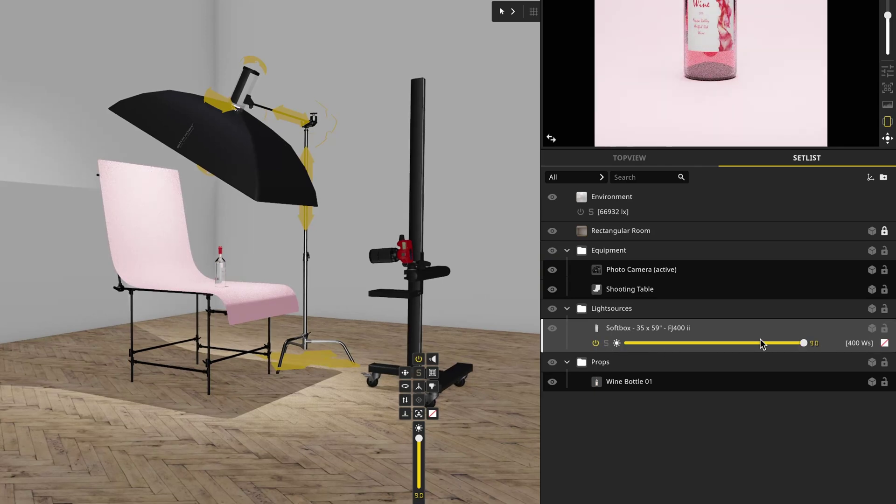
{"action": "left_click_drag", "start_coordinate": [804, 343], "coordinate": [852, 344]}
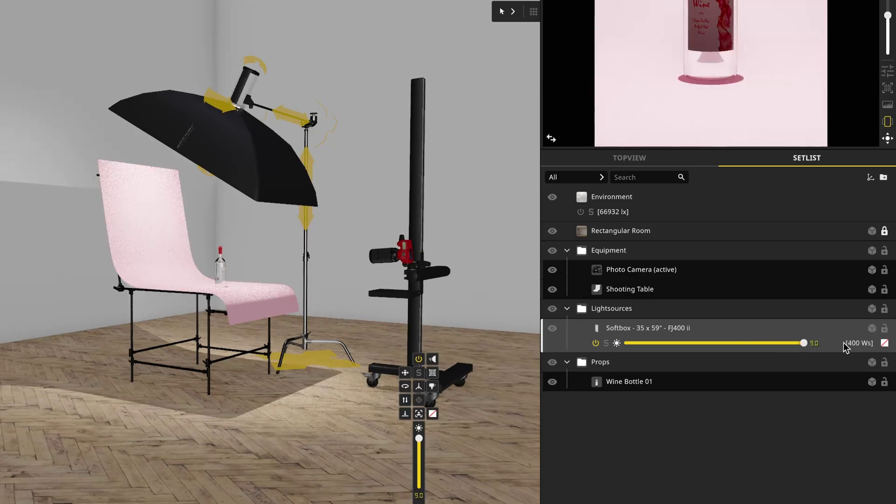
{"action": "left_click", "coordinate": [873, 329]}
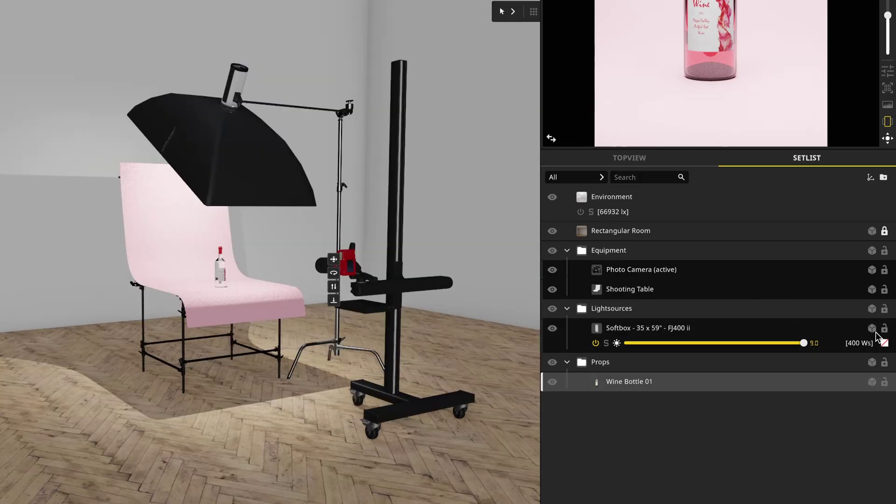
{"action": "left_click", "coordinate": [884, 328]}
{"action": "left_click", "coordinate": [891, 331]}
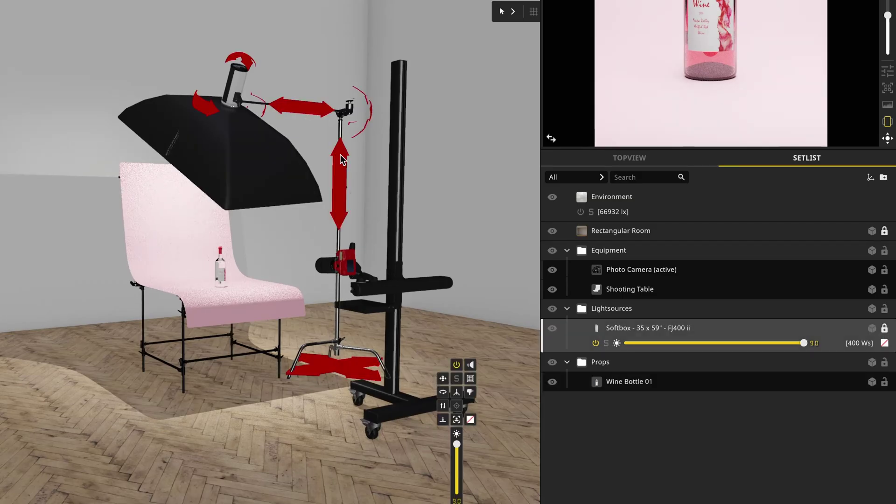
{"action": "left_click", "coordinate": [883, 330]}
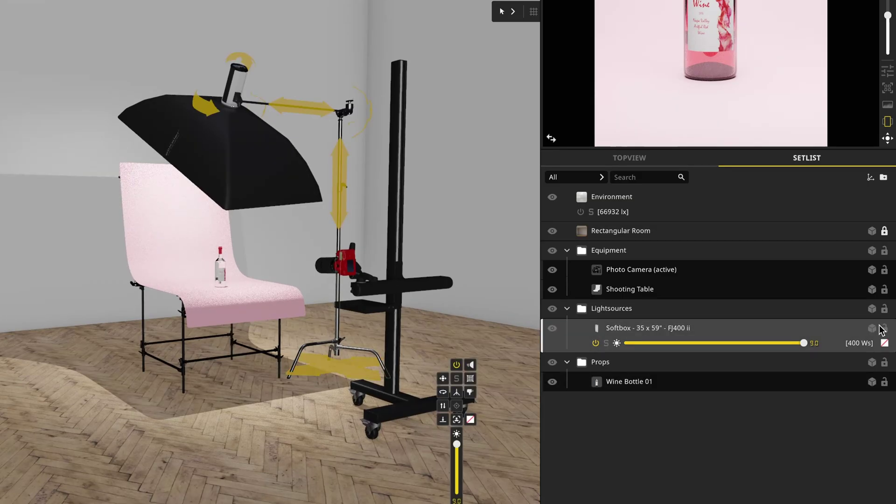
{"action": "left_click", "coordinate": [885, 344]}
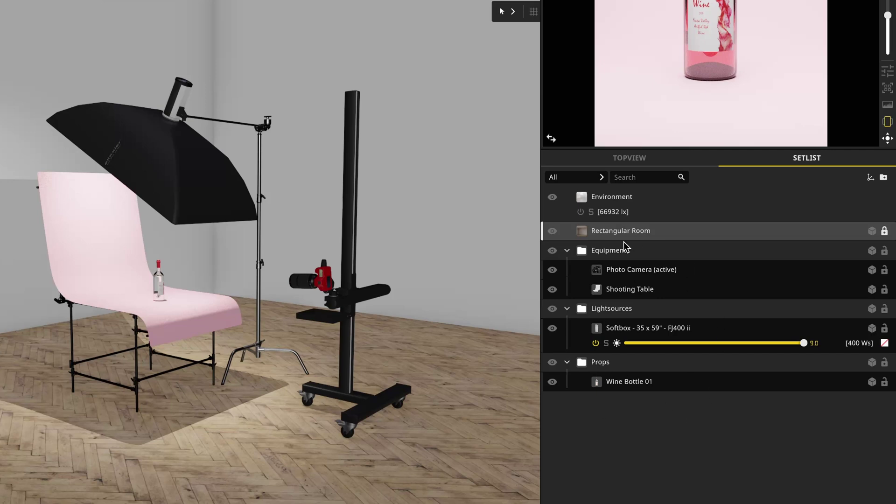
{"action": "left_click", "coordinate": [660, 255]}
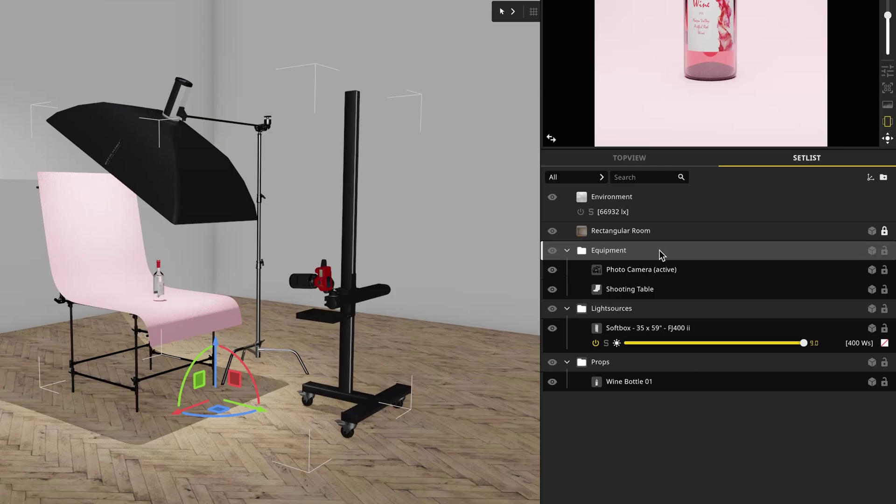
Rename the Equipment folder to 'Set Move'
{"action": "double_click", "coordinate": [603, 249]}
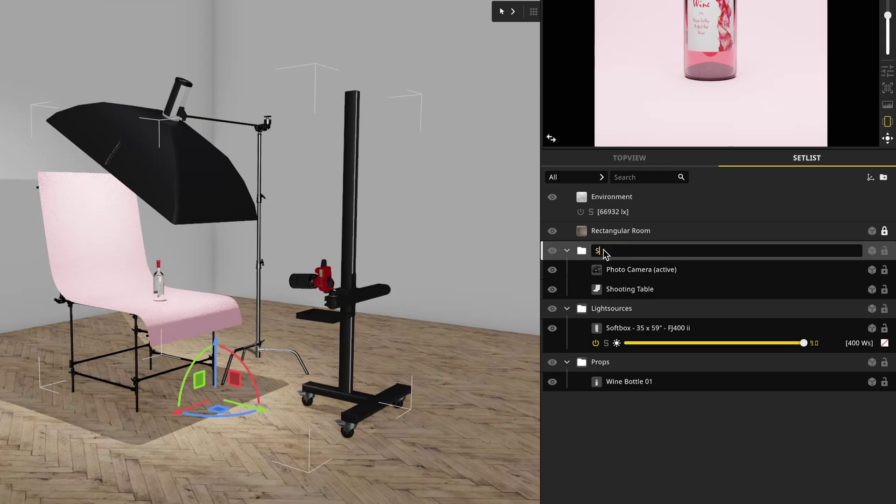
{"action": "type", "text": "Set Move"}
{"action": "key", "text": "Return"}
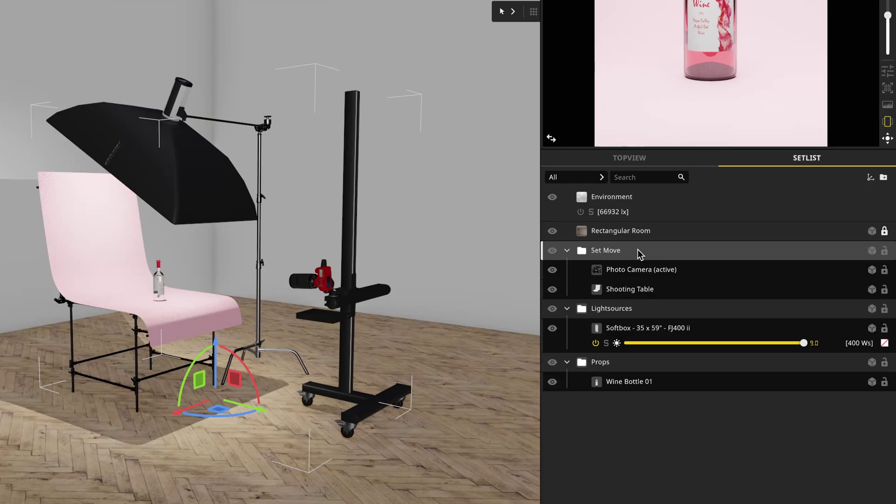
Move the softbox and Wine Bottle 01 into Set Move, then shift the whole group along the green axis
{"action": "left_click", "coordinate": [617, 329]}
{"action": "left_click_drag", "start_coordinate": [617, 331], "coordinate": [622, 253]}
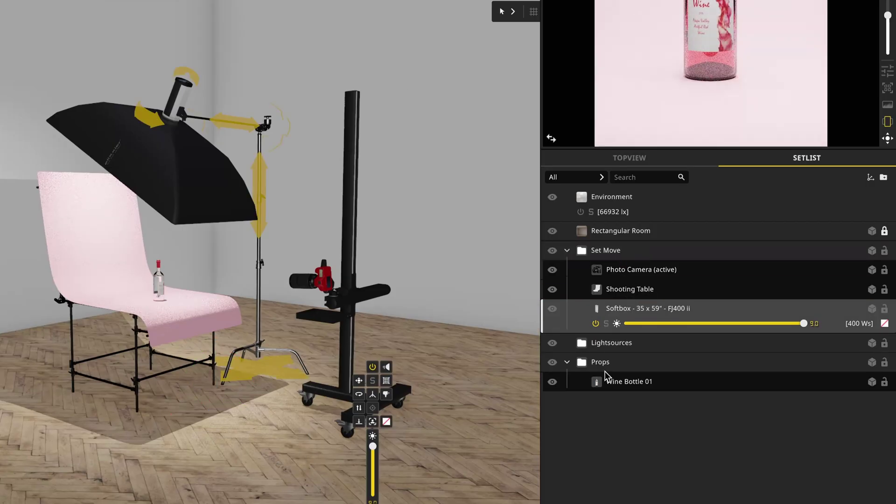
{"action": "left_click_drag", "start_coordinate": [614, 383], "coordinate": [631, 253]}
{"action": "left_click", "coordinate": [630, 253]}
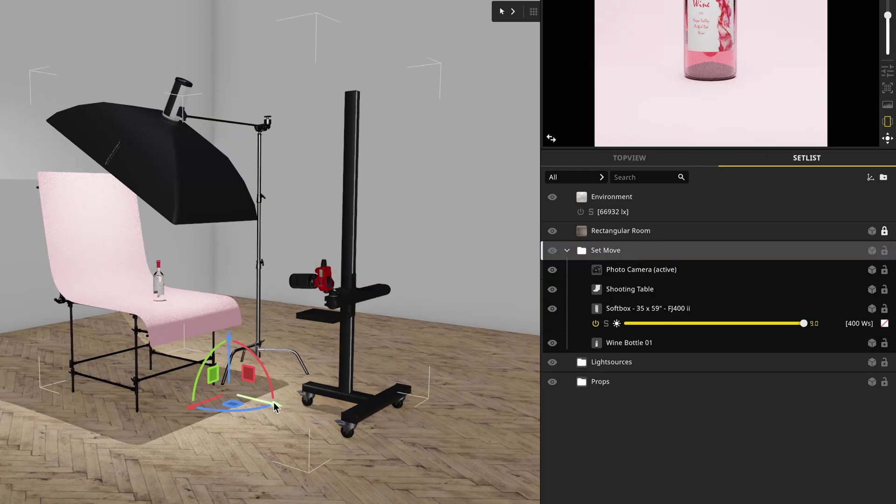
{"action": "mouse_move", "coordinate": [274, 402]}
{"action": "left_mouse_down"}
{"action": "mouse_move", "coordinate": [349, 421]}
{"action": "mouse_move", "coordinate": [257, 397]}
{"action": "left_mouse_up"}
Nudge Set Move again, delete the Lightsources and Props folders, and add a new Studio group
{"action": "left_click_drag", "start_coordinate": [178, 402], "coordinate": [208, 398]}
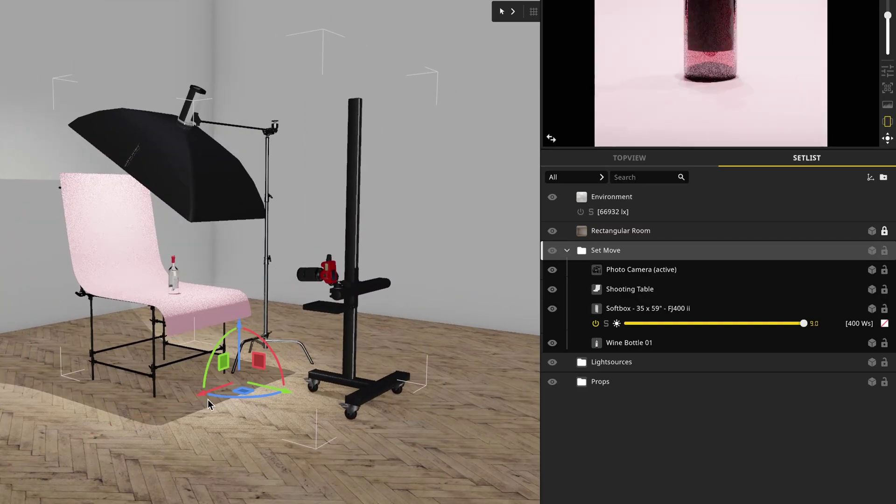
{"action": "left_click", "coordinate": [624, 368]}
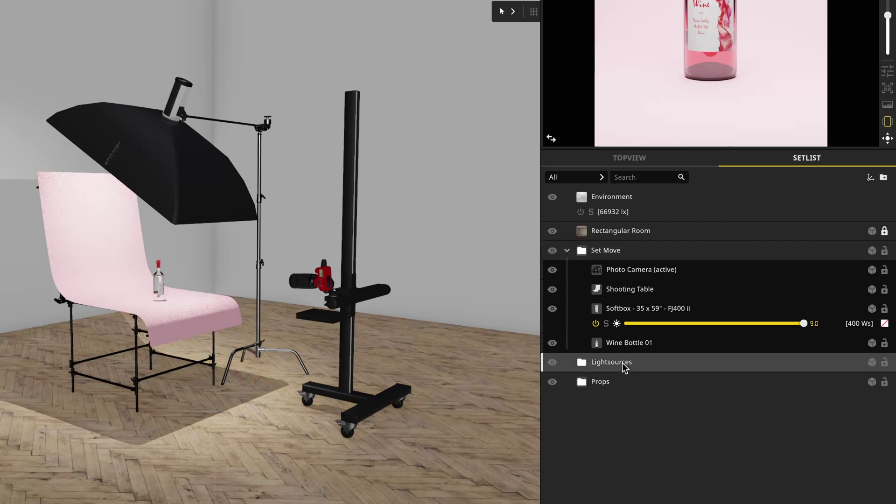
{"action": "key", "text": "Delete"}
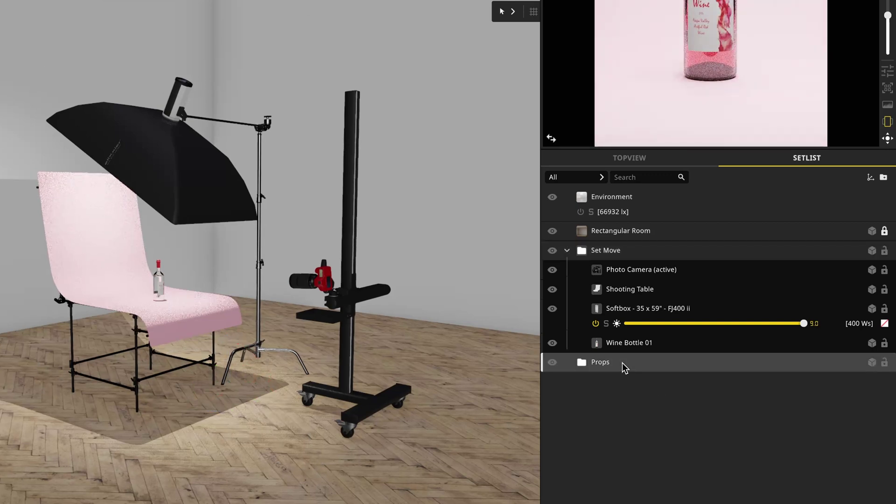
{"action": "key", "text": "Delete"}
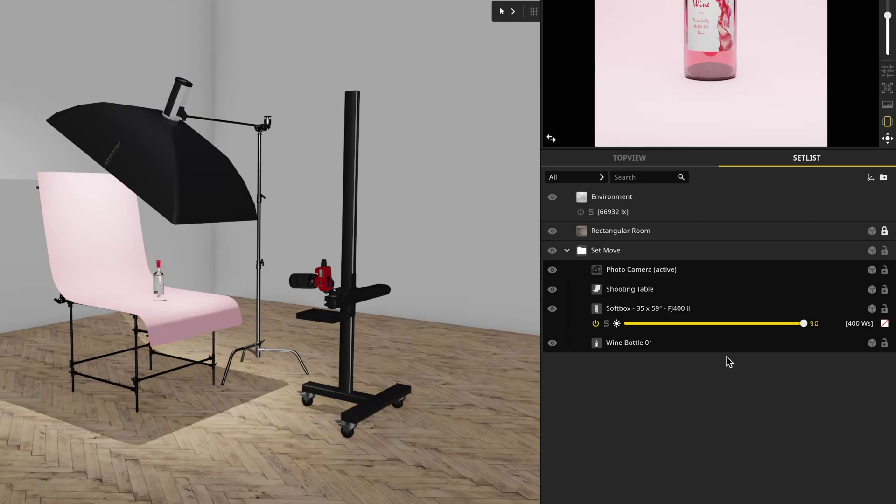
{"action": "left_click", "coordinate": [884, 178]}
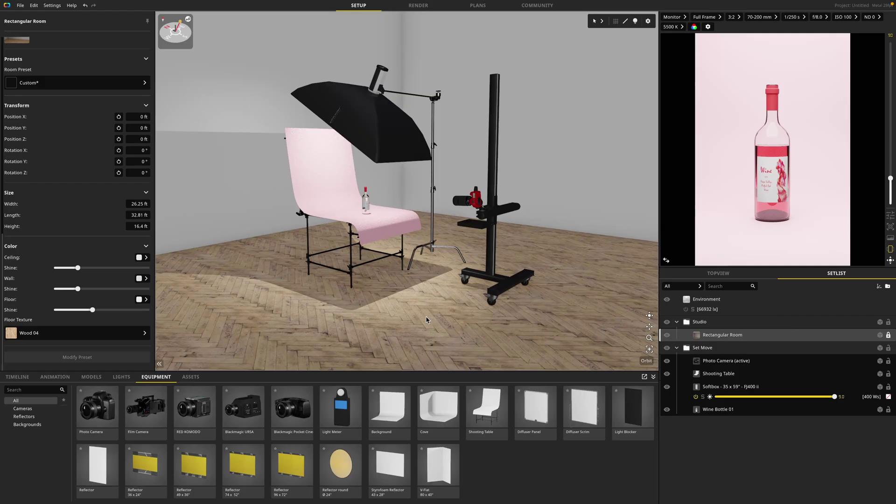
{"action": "mouse_move", "coordinate": [426, 321]}
{"action": "right_mouse_down"}
{"action": "mouse_move", "coordinate": [416, 321]}
{"action": "mouse_move", "coordinate": [404, 301]}
{"action": "mouse_move", "coordinate": [443, 300]}
{"action": "mouse_move", "coordinate": [470, 320]}
{"action": "mouse_move", "coordinate": [433, 320]}
{"action": "right_mouse_up"}
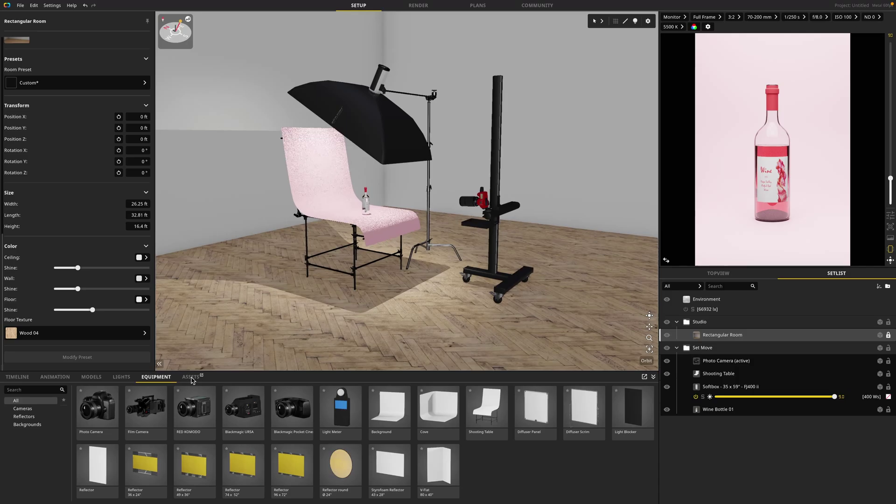
Show the Assets library and drag the Set Move group into it to save it
{"action": "left_click", "coordinate": [191, 377]}
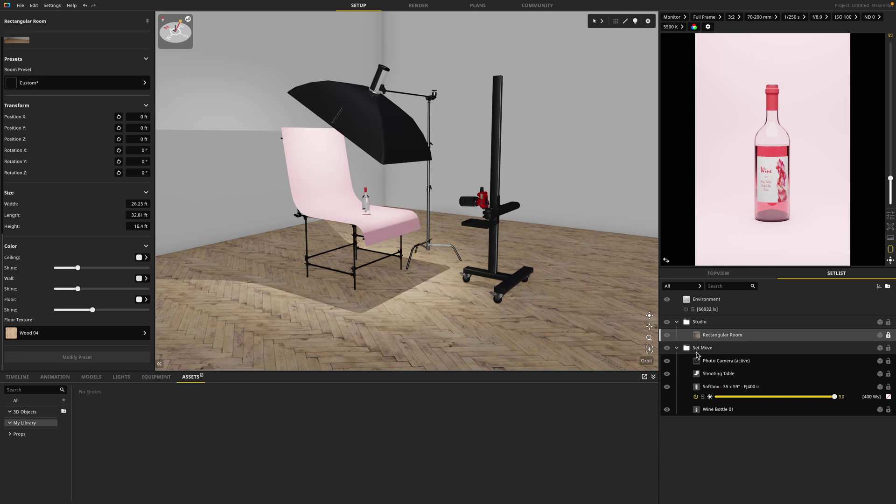
{"action": "left_click", "coordinate": [708, 349]}
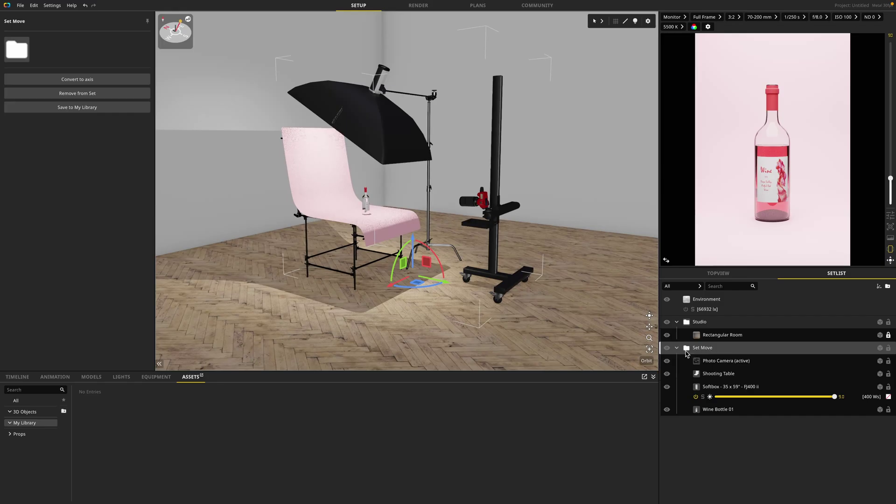
{"action": "left_click_drag", "start_coordinate": [708, 348], "coordinate": [202, 436]}
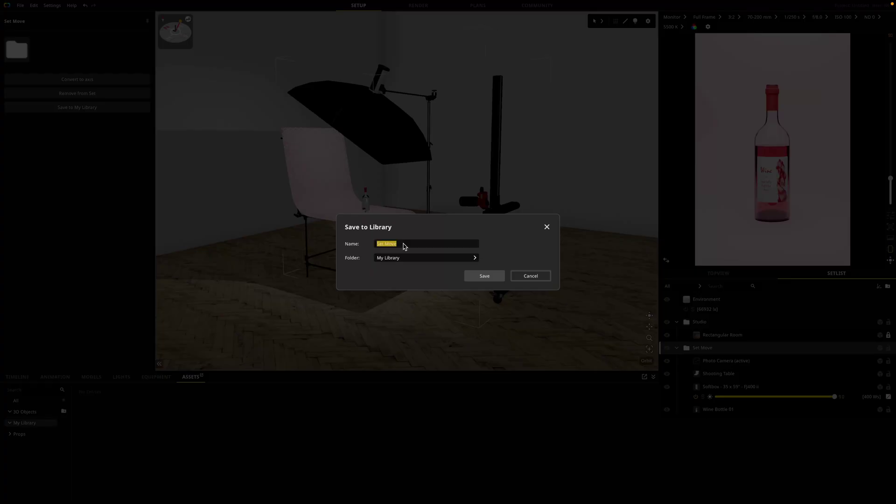
Name the asset 'Product Seamless', keep My Library as its folder, and save it
{"action": "type", "text": "Product Seamless"}
{"action": "left_click", "coordinate": [474, 258]}
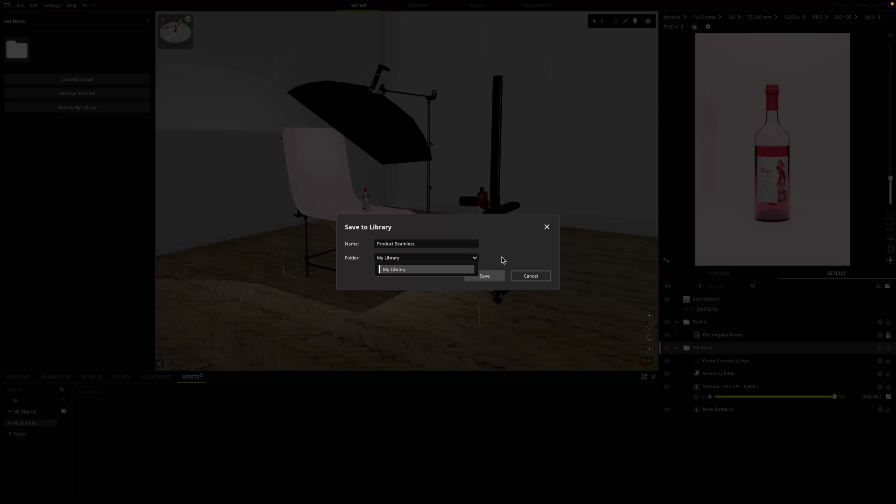
{"action": "left_click", "coordinate": [504, 260]}
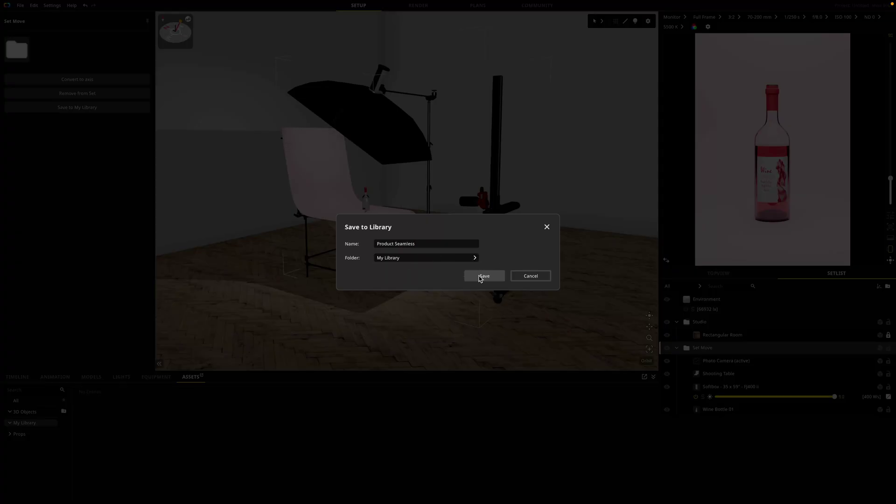
{"action": "left_click", "coordinate": [483, 276]}
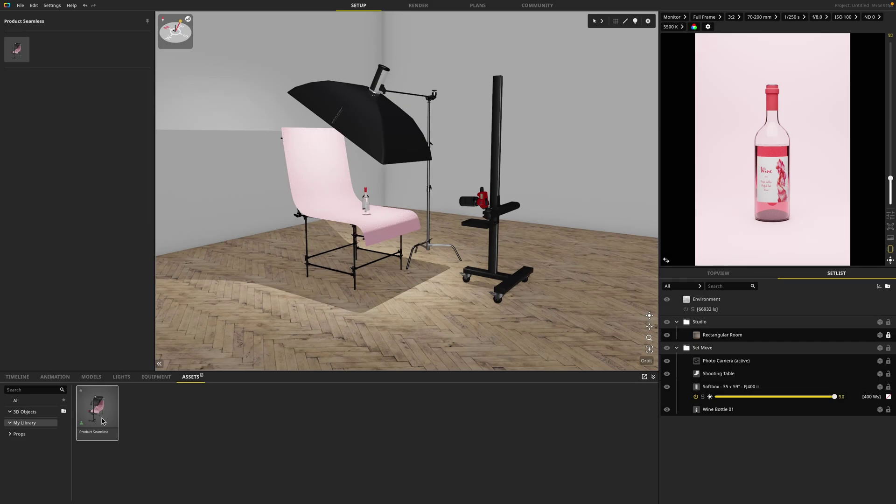
Drop a test copy of Product Seamless into the studio and deselect it
{"action": "scroll", "coordinate": [312, 280], "scroll_direction": "down", "scroll_amount": 5}
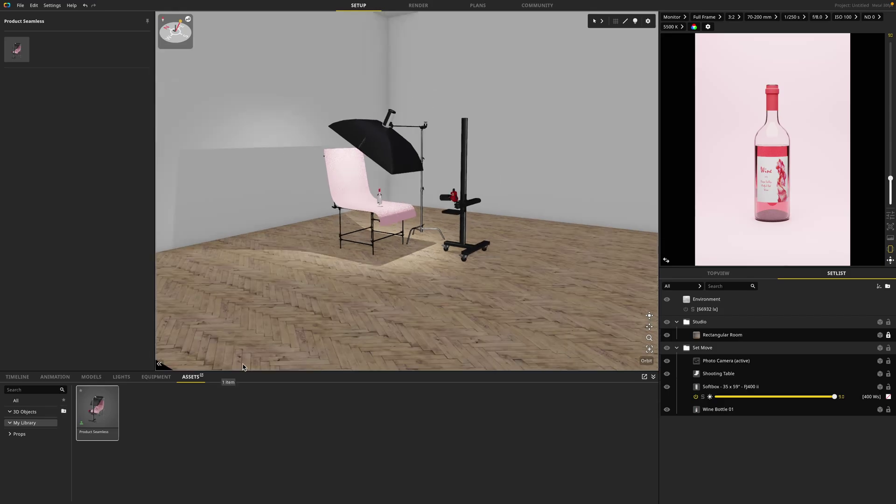
{"action": "left_click_drag", "start_coordinate": [243, 368], "coordinate": [301, 337]}
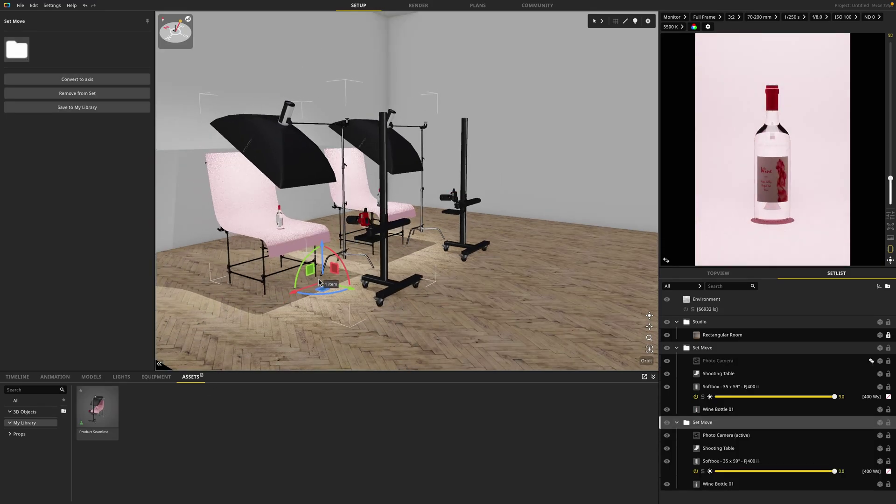
{"action": "left_click", "coordinate": [301, 339]}
{"action": "scroll", "coordinate": [329, 323], "scroll_direction": "down", "scroll_amount": 3}
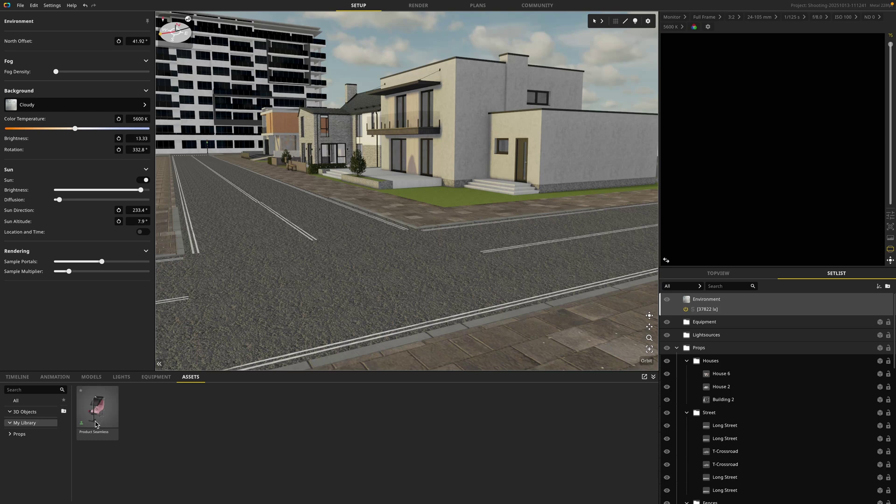
Place the Product Seamless set onto the street road
{"action": "left_click_drag", "start_coordinate": [102, 420], "coordinate": [394, 244]}
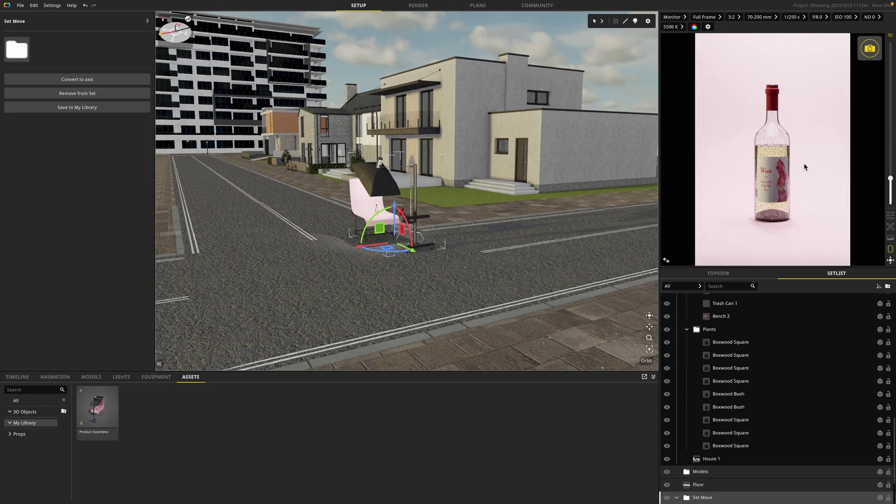
{"action": "scroll", "coordinate": [412, 274], "scroll_direction": "up", "scroll_amount": 2}
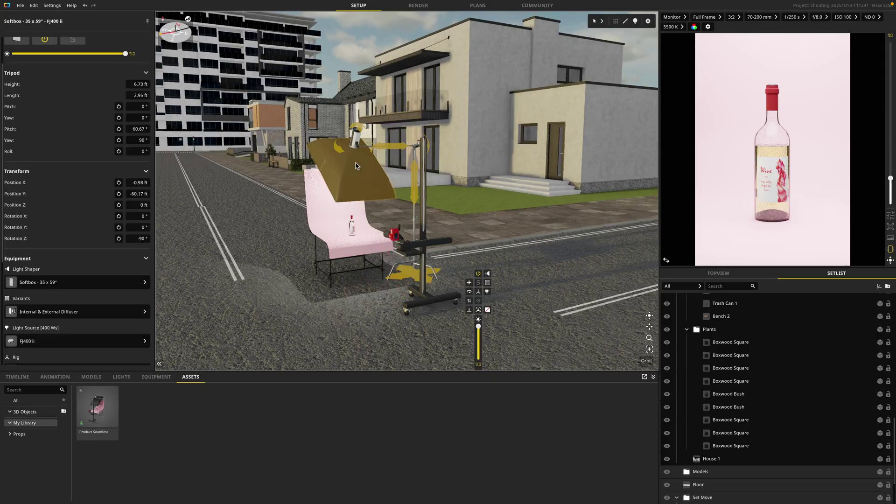
{"action": "scroll", "coordinate": [752, 428], "scroll_direction": "down", "scroll_amount": 1}
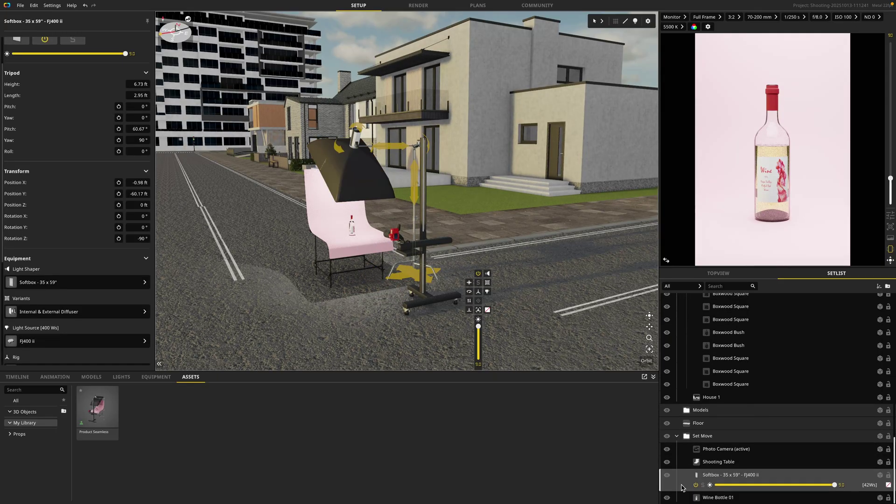
Switch off and hide the softbox, then select the Set Move group
{"action": "left_click", "coordinate": [696, 485]}
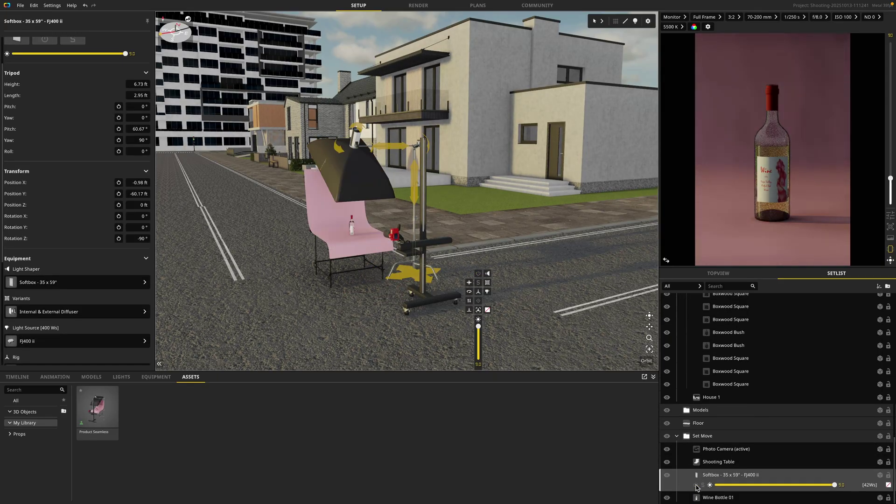
{"action": "left_click", "coordinate": [667, 476]}
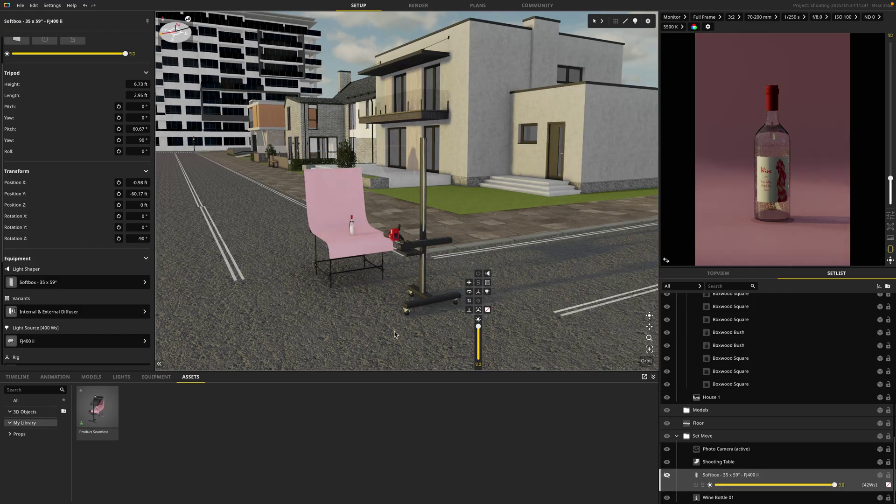
{"action": "left_click_drag", "start_coordinate": [341, 324], "coordinate": [514, 318]}
{"action": "left_click", "coordinate": [535, 324]}
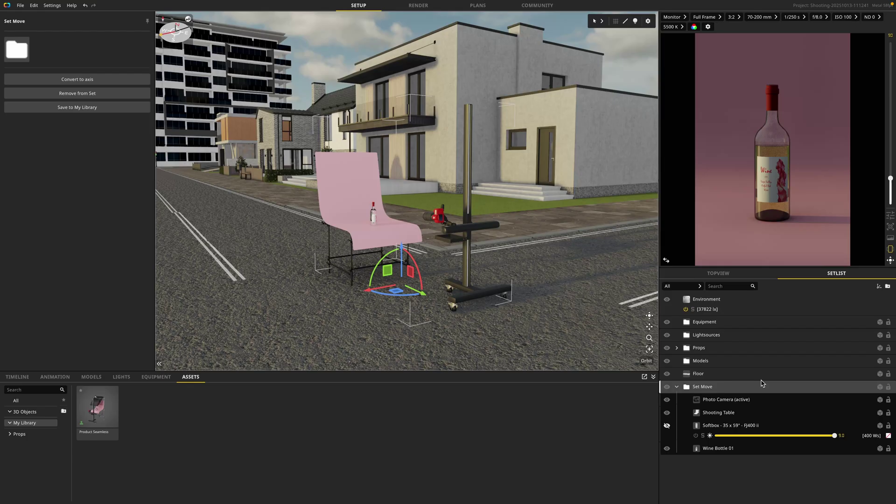
{"action": "right_click", "coordinate": [739, 392]}
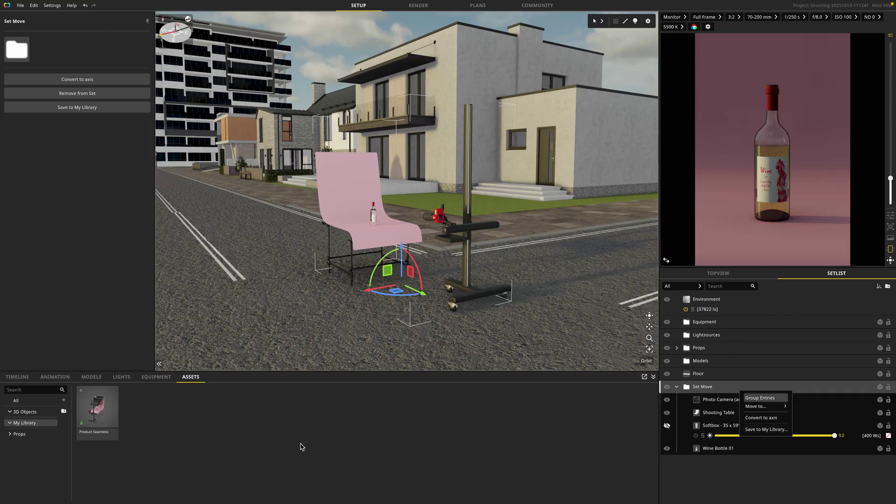
{"action": "left_click", "coordinate": [560, 257]}
{"action": "scroll", "coordinate": [560, 256], "scroll_direction": "down", "scroll_amount": 5}
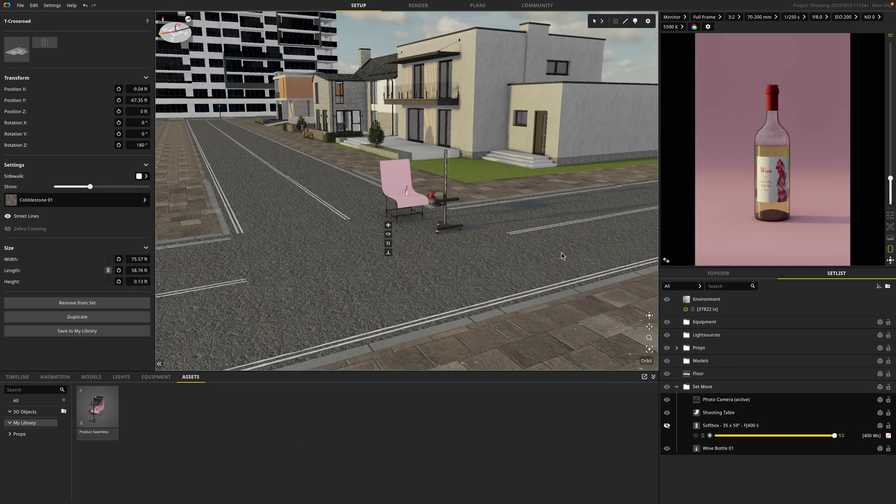
Orbit the view so the road runs straight away from the camera
{"action": "right_click_drag", "start_coordinate": [558, 257], "coordinate": [520, 262]}
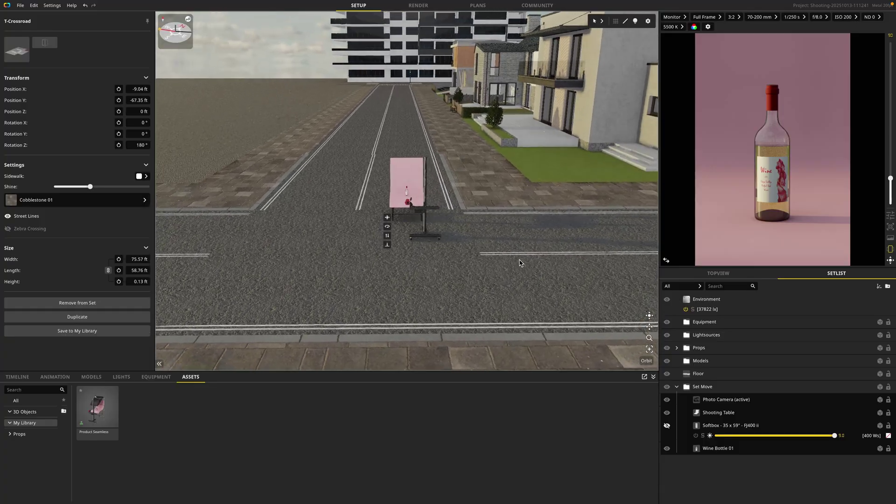